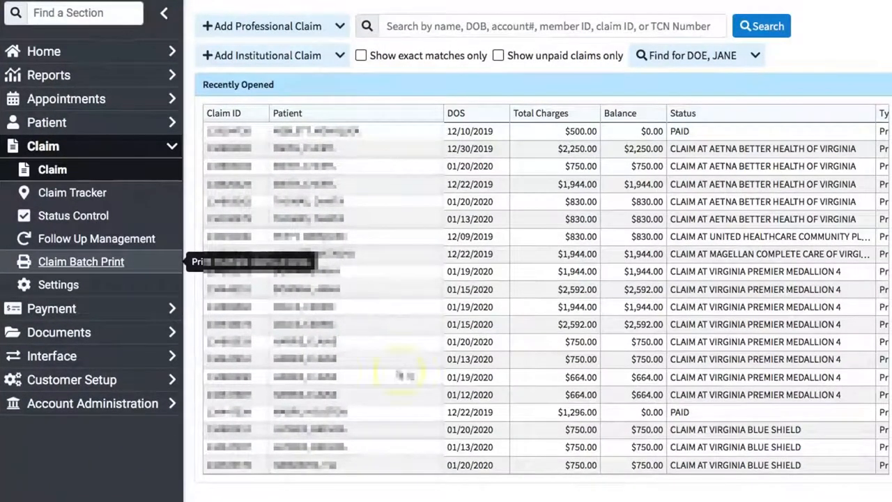
# Start a new professional claim from the claim list and begin the patient lookup
pyautogui.click(59, 172)
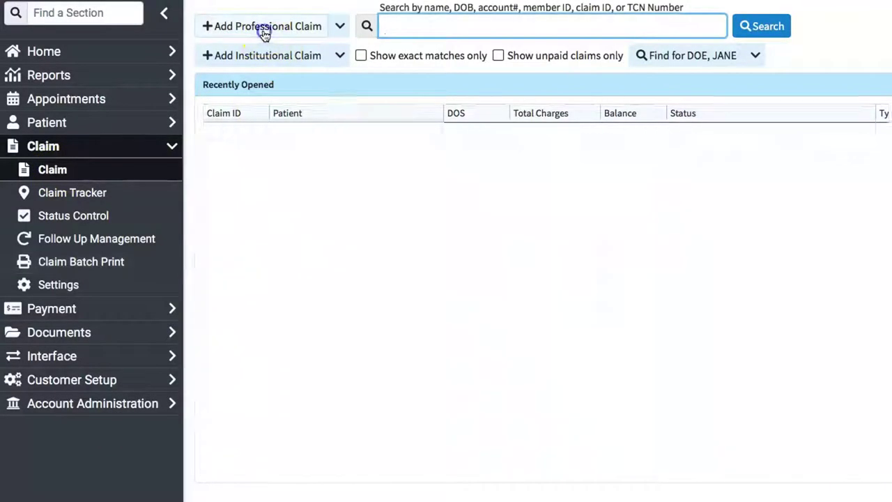
pyautogui.click(264, 28)
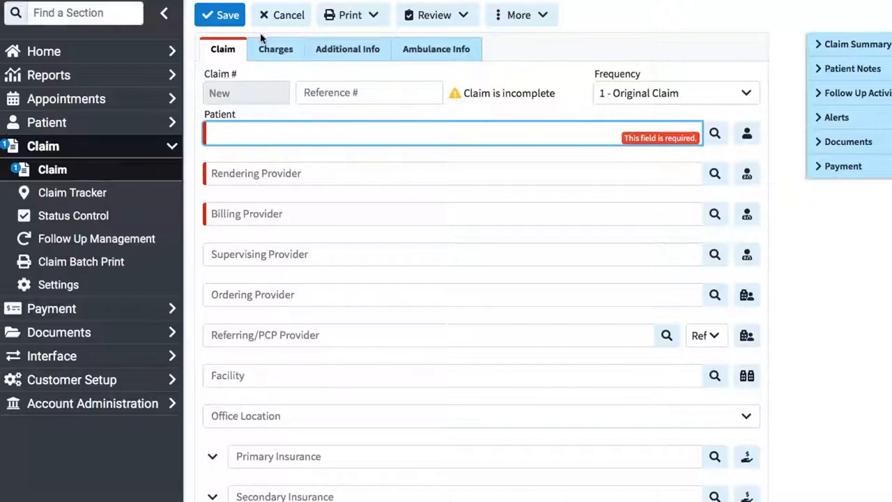
pyautogui.scroll(-1, 209, 115)
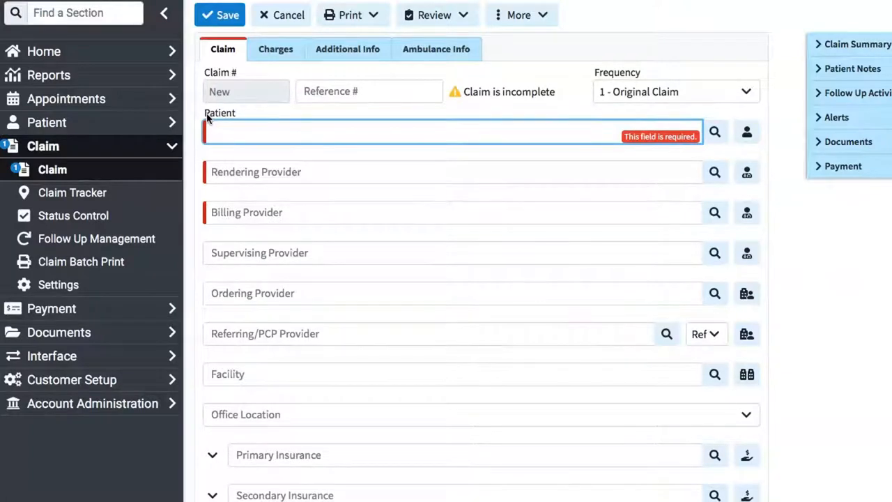
pyautogui.click(746, 132)
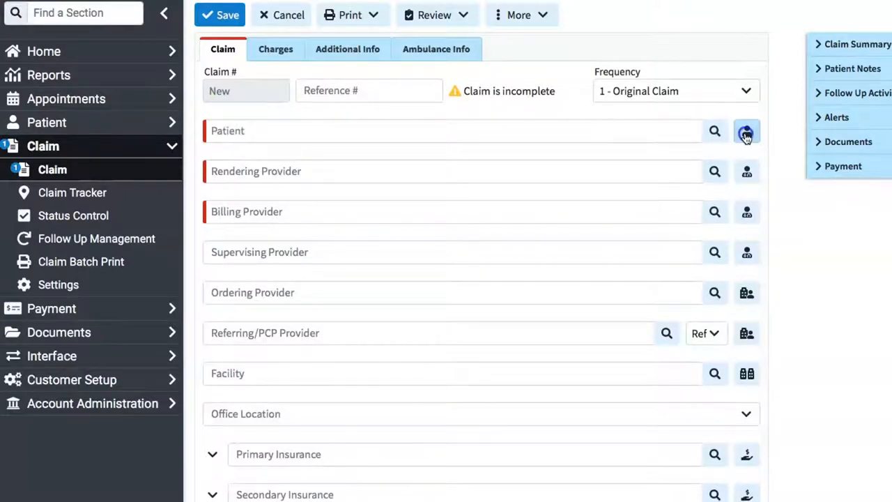
# Attach DOE, JANE from the recently opened patients, auto-filling providers and Aetna Better Health of Virginia
pyautogui.click(714, 131)
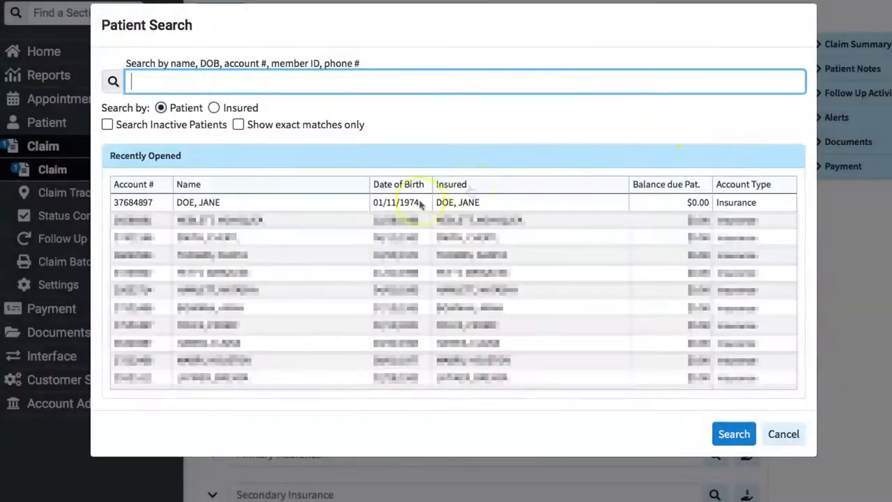
pyautogui.click(293, 202)
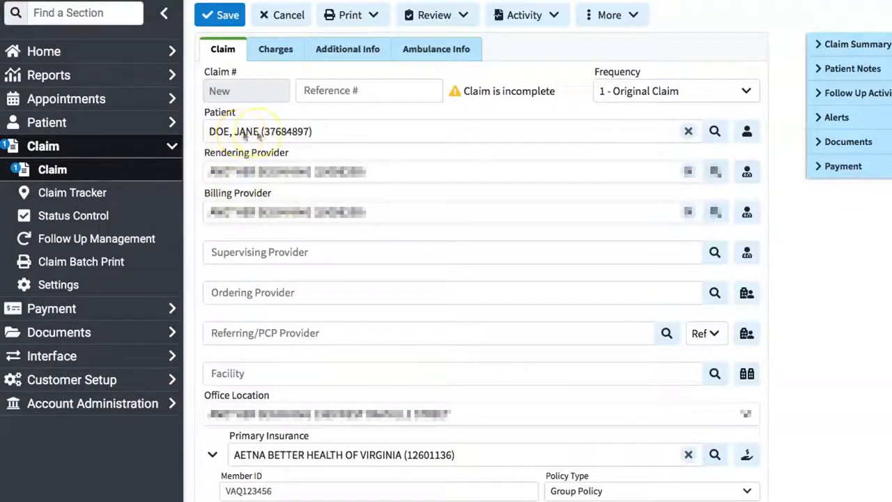
pyautogui.scroll(-4, 606, 300)
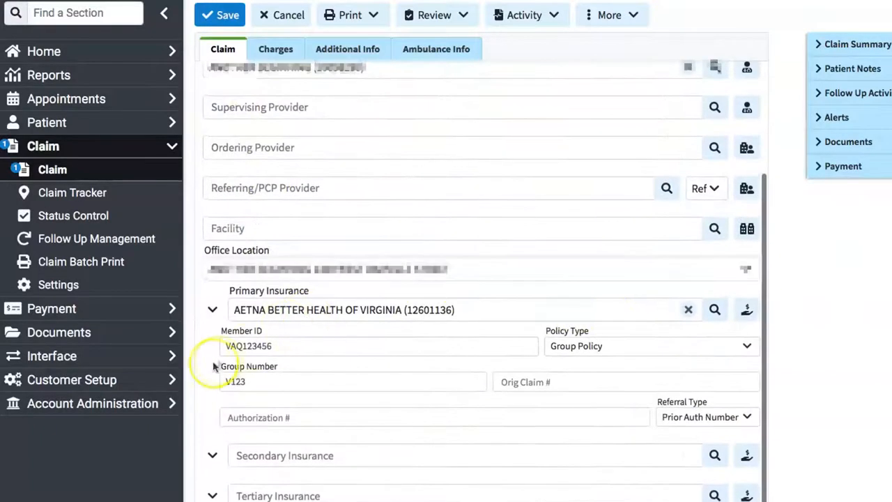
pyautogui.scroll(4, 432, 397)
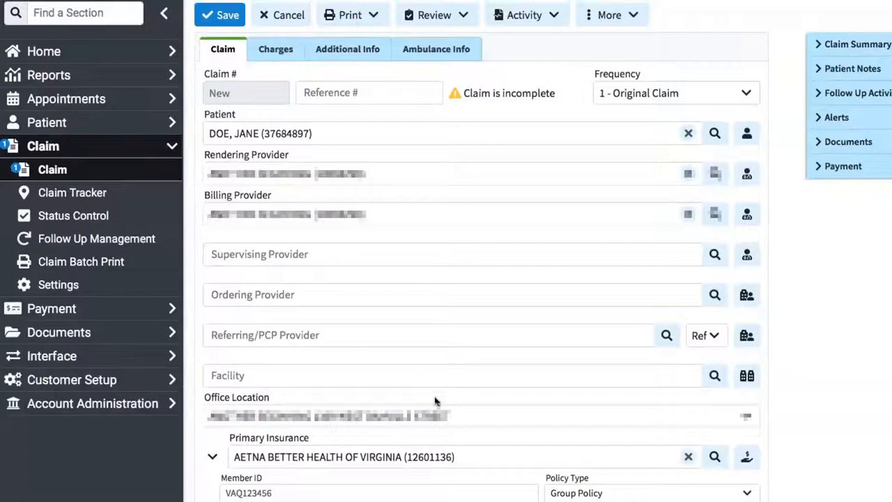
# Review the claim's Charges tab and its ICD A diagnosis code F4130
pyautogui.click(275, 49)
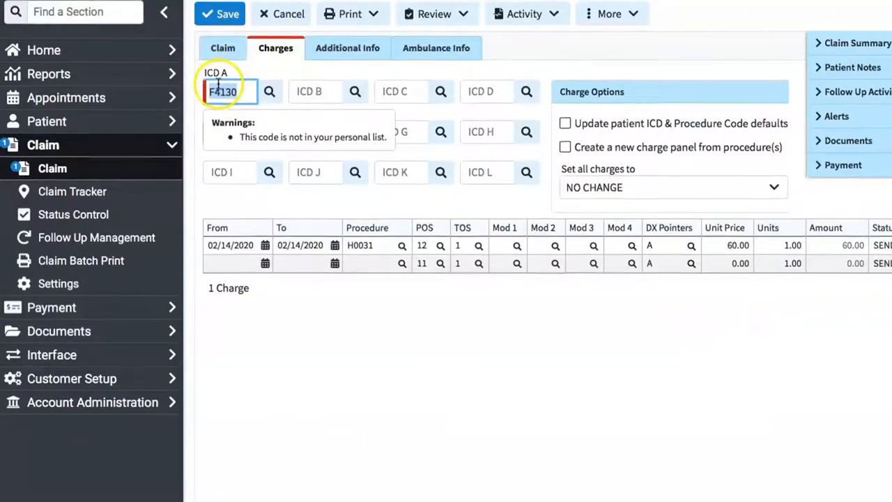
pyautogui.moveTo(223, 91)
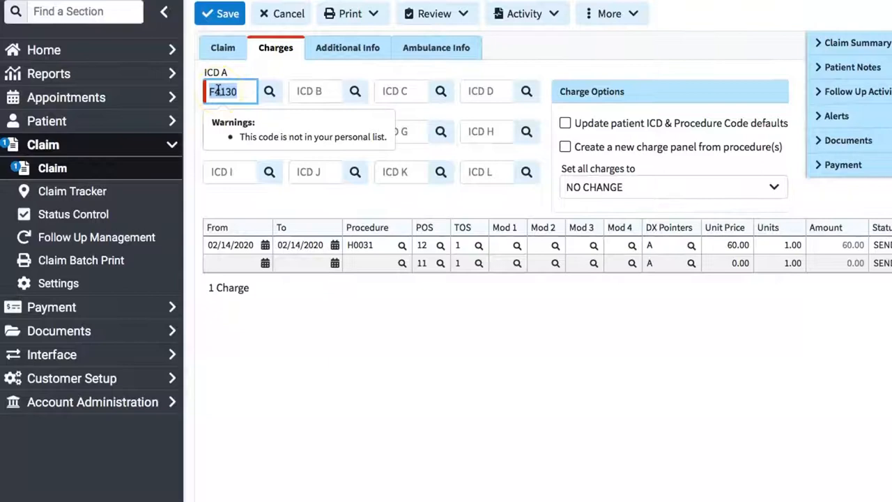
pyautogui.click(47, 121)
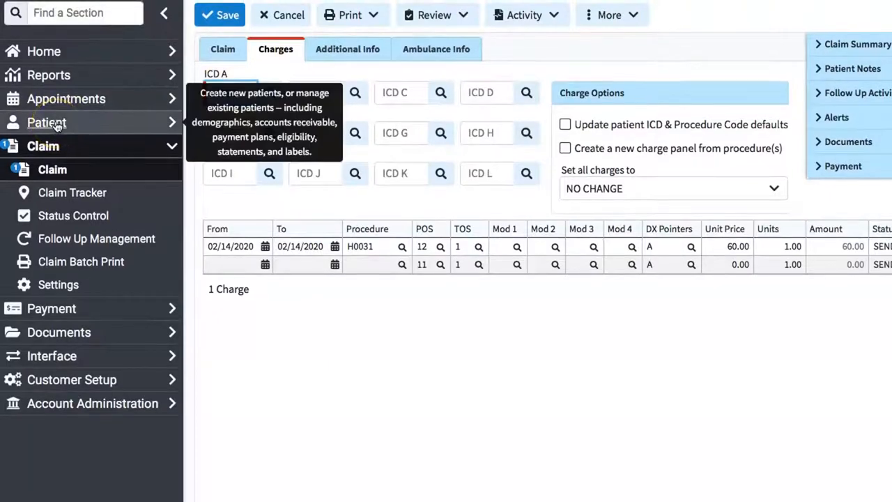
pyautogui.click(229, 93)
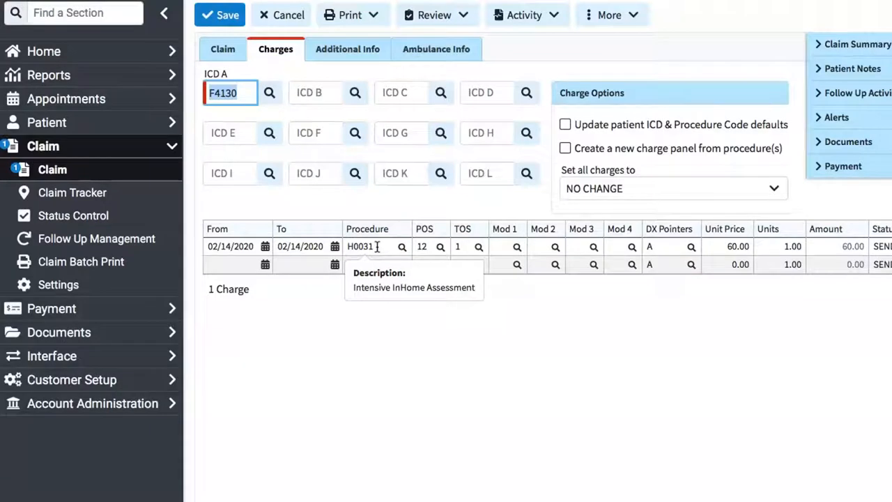
# Set the charge line's From and To service dates to February 11, 2020
pyautogui.click(264, 247)
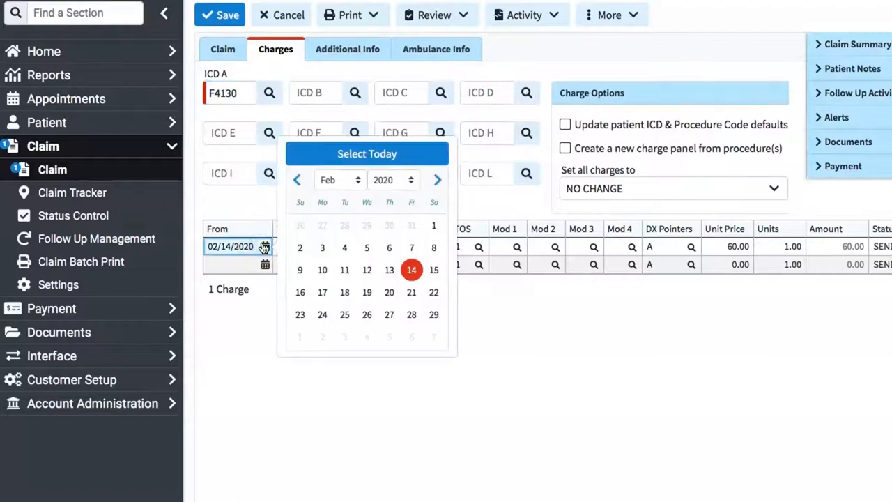
pyautogui.click(345, 269)
pyautogui.click(334, 247)
pyautogui.click(414, 270)
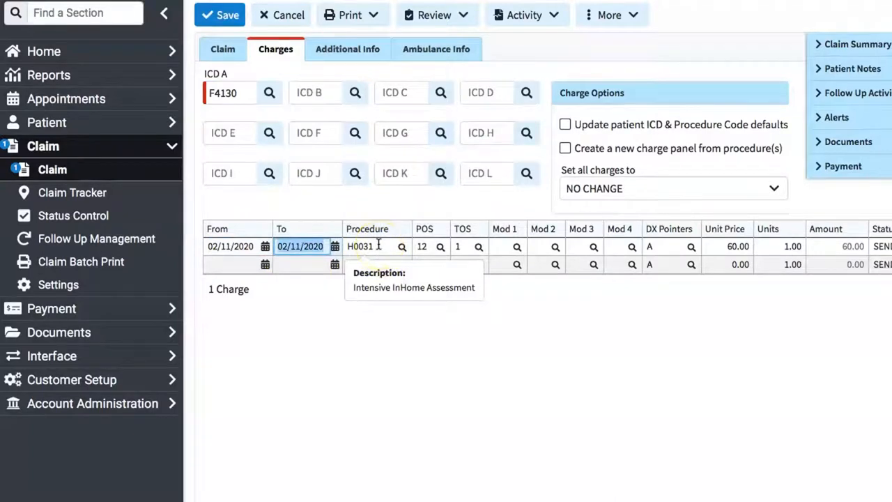
pyautogui.hscroll(2, 390, 251)
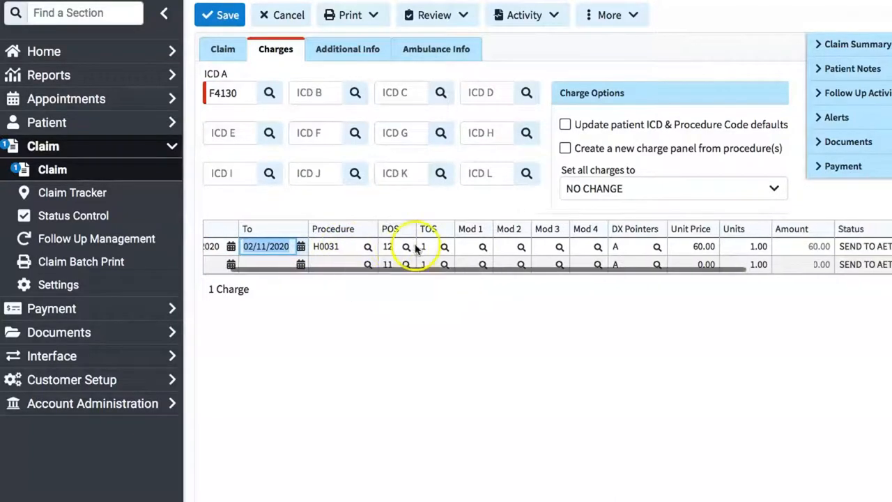
# Set the charge's place of service to 11 (Office), leaving type of service unchanged
pyautogui.click(406, 246)
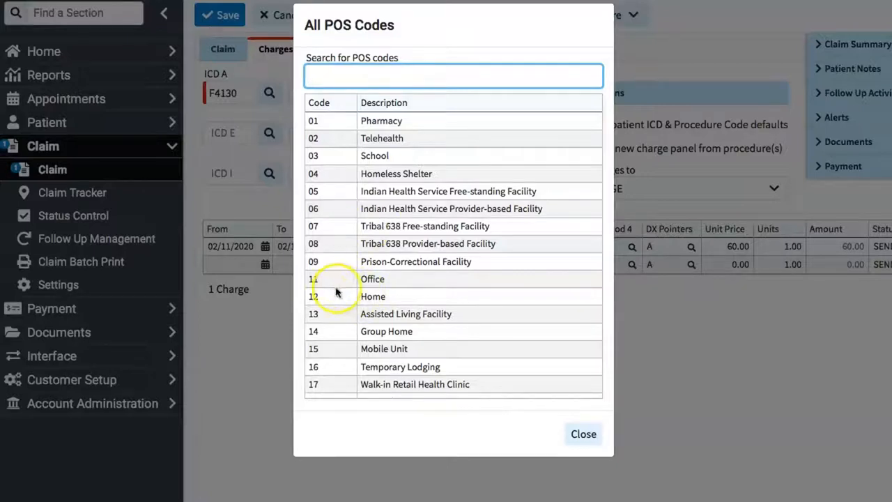
pyautogui.click(313, 279)
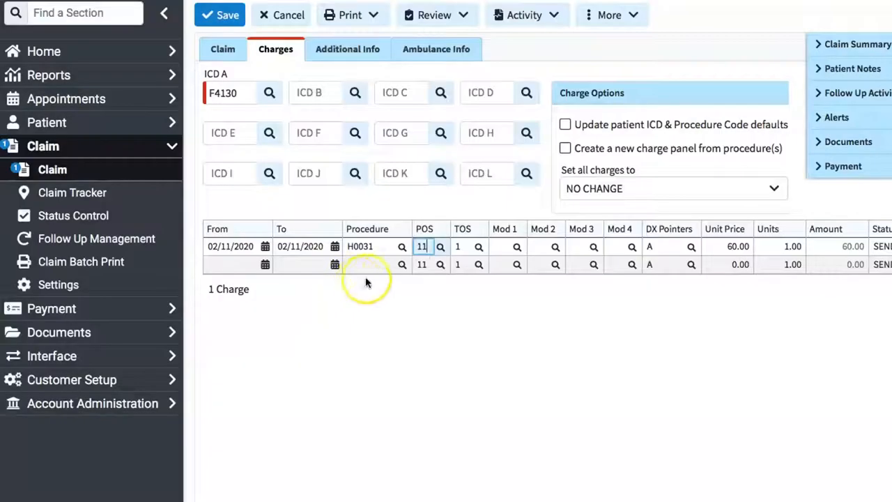
pyautogui.moveTo(462, 246)
pyautogui.click(478, 246)
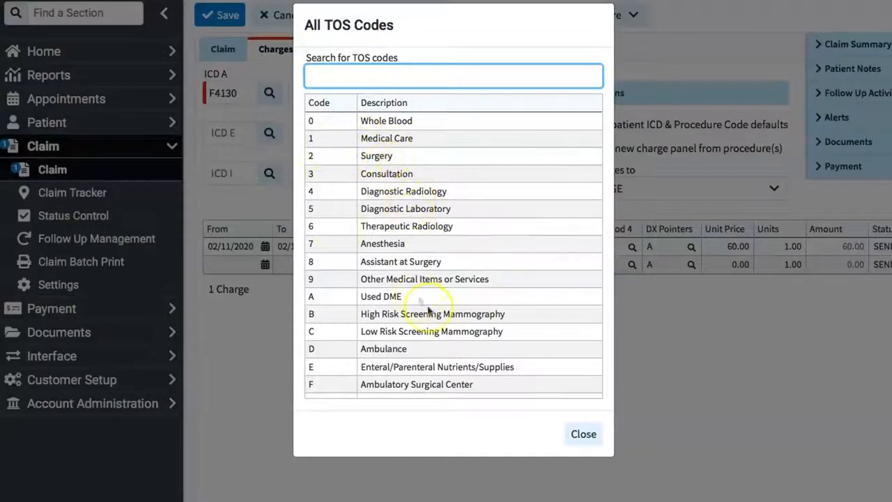
pyautogui.click(583, 433)
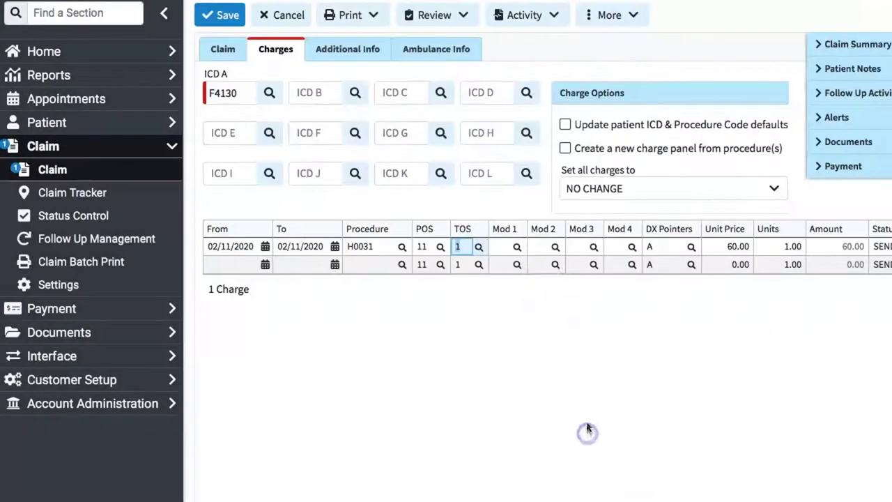
# Choose the 2P patient-reasons modifier for Mod 1
pyautogui.click(517, 247)
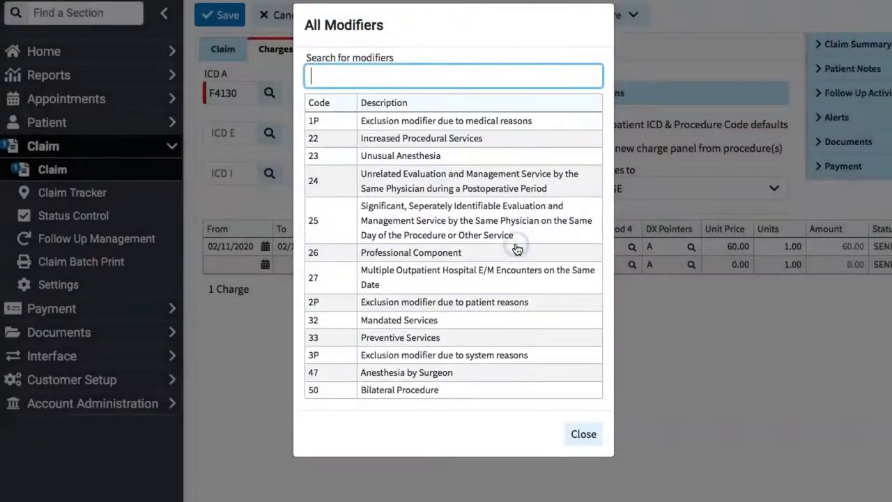
pyautogui.click(385, 304)
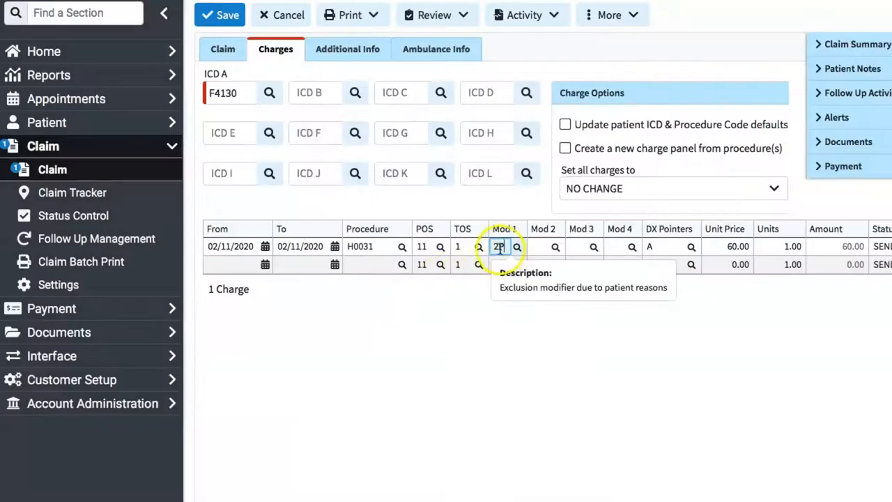
# Erase the 2P modifier so the charge carries no modifiers
pyautogui.click(501, 247)
pyautogui.press('BackSpace')
pyautogui.press('BackSpace')
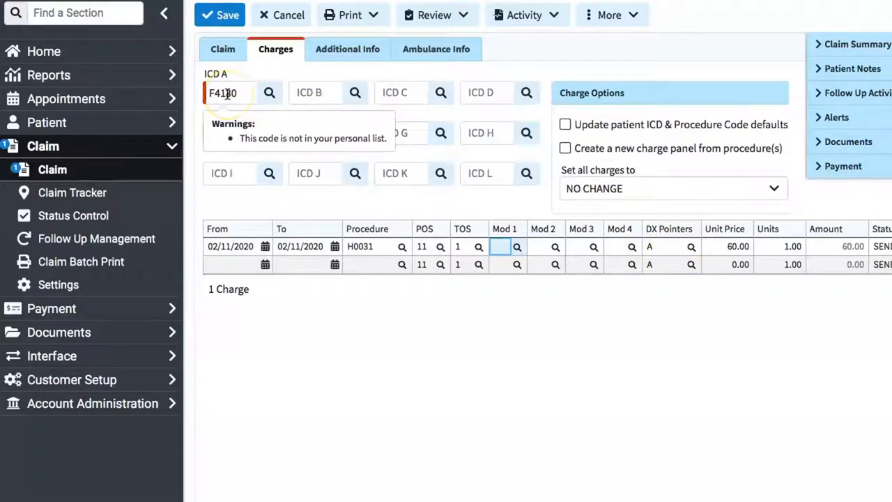
# Review the diagnosis pointer selection twice and leave pointer A unchanged
pyautogui.click(691, 247)
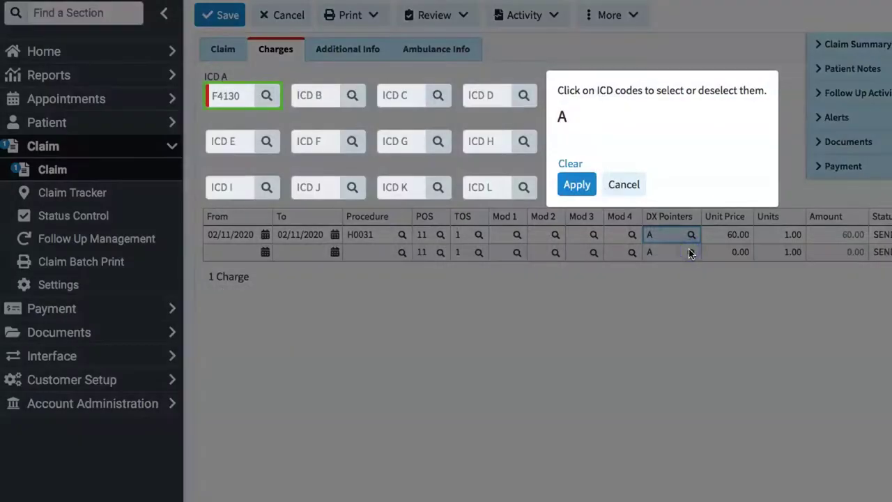
pyautogui.click(624, 184)
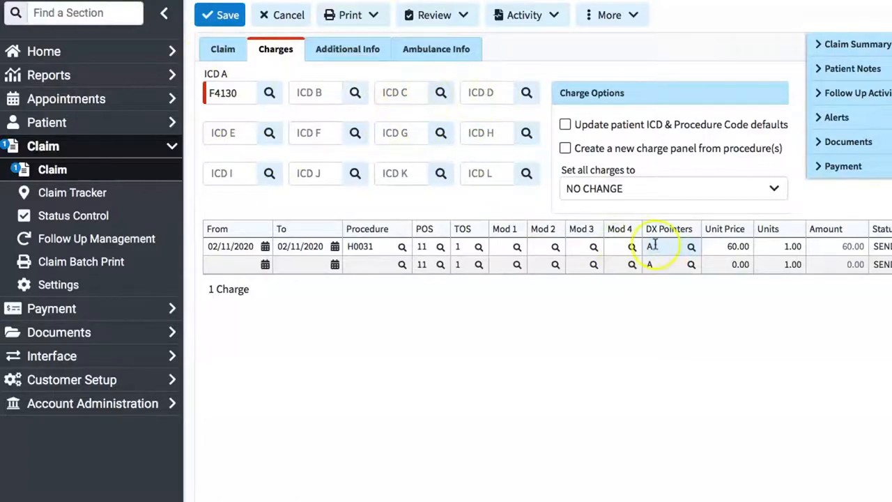
pyautogui.click(690, 246)
pyautogui.click(623, 184)
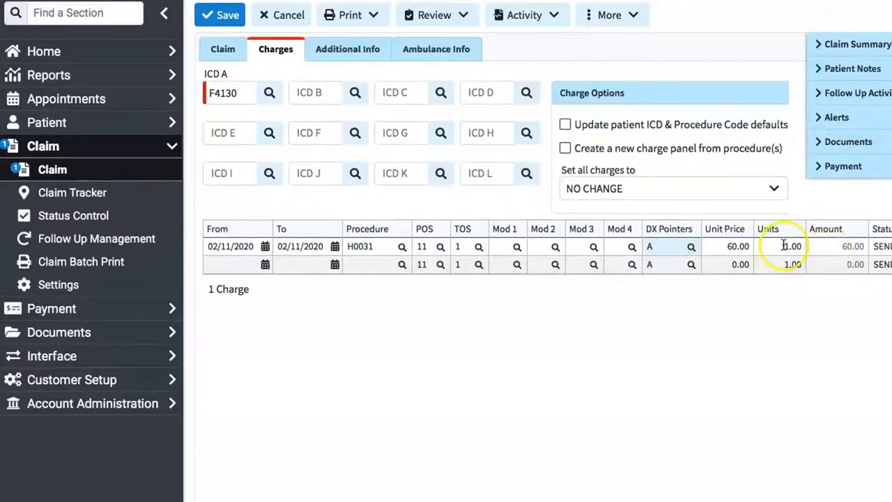
pyautogui.hscroll(5, 783, 245)
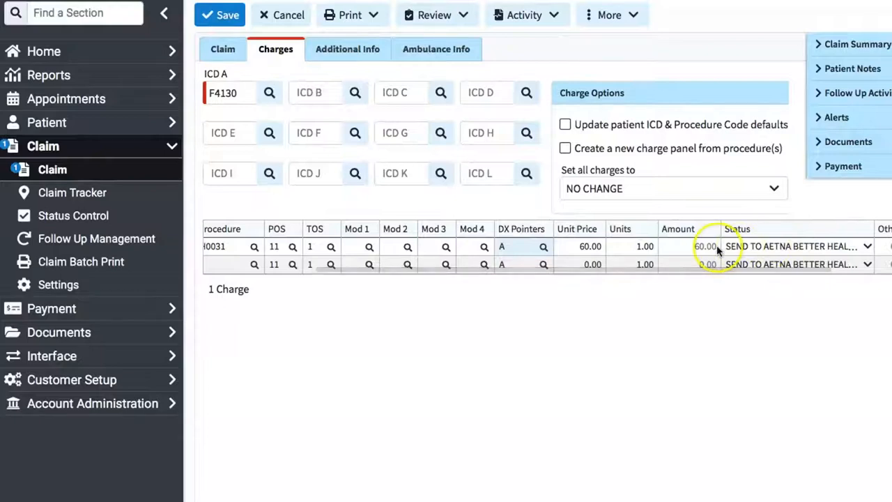
# Review the charge status options and keep it as Send to Aetna Better Health of Virginia via Clearinghouse
pyautogui.click(792, 248)
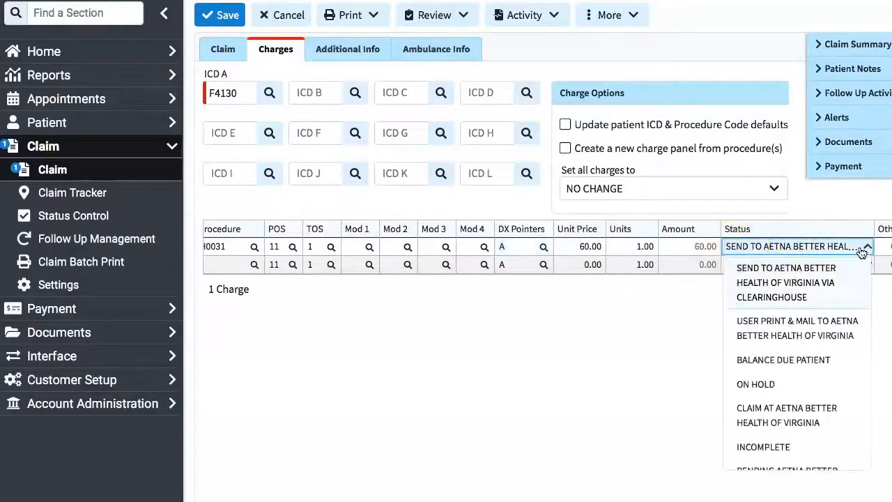
pyautogui.click(863, 248)
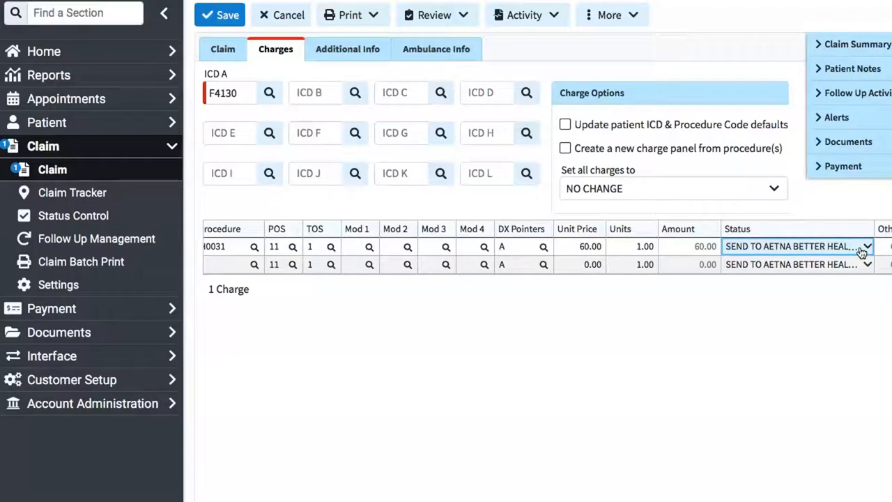
pyautogui.click(862, 250)
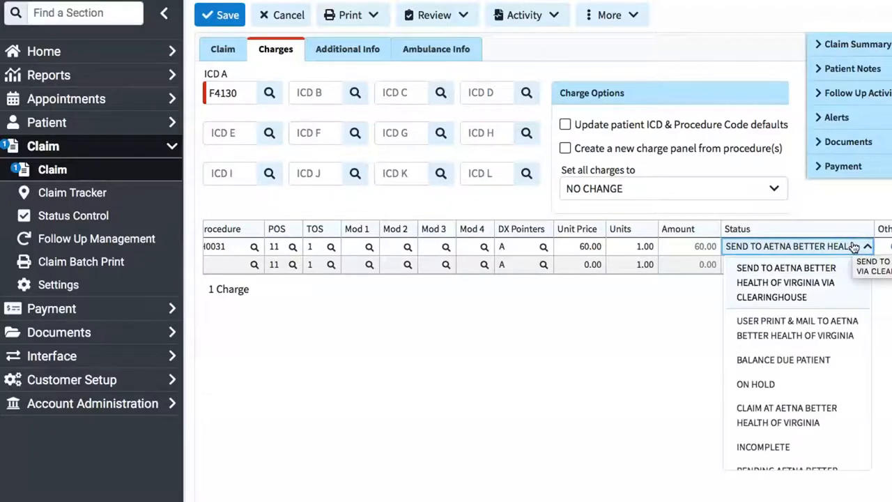
pyautogui.click(854, 247)
pyautogui.moveTo(760, 267); pyautogui.dragTo(655, 268)
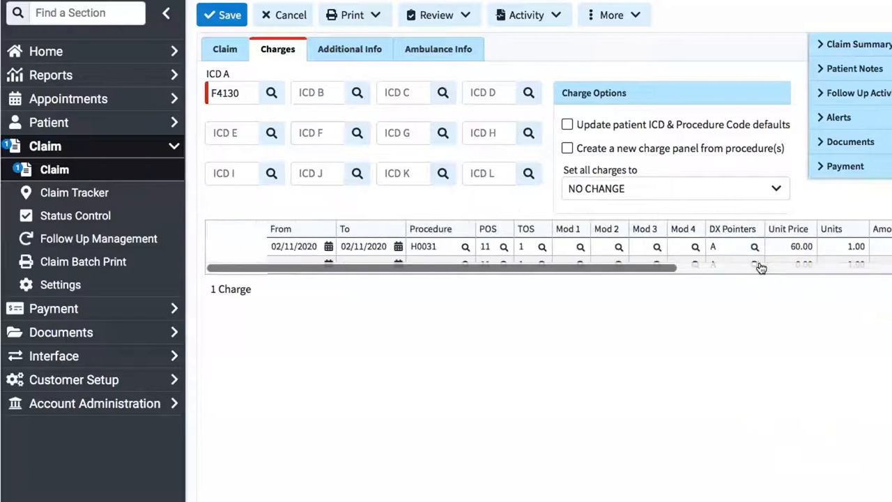
# Save the claim, adding F4130 from the master list and keeping it as incomplete after the invalid-code warning
pyautogui.click(221, 15)
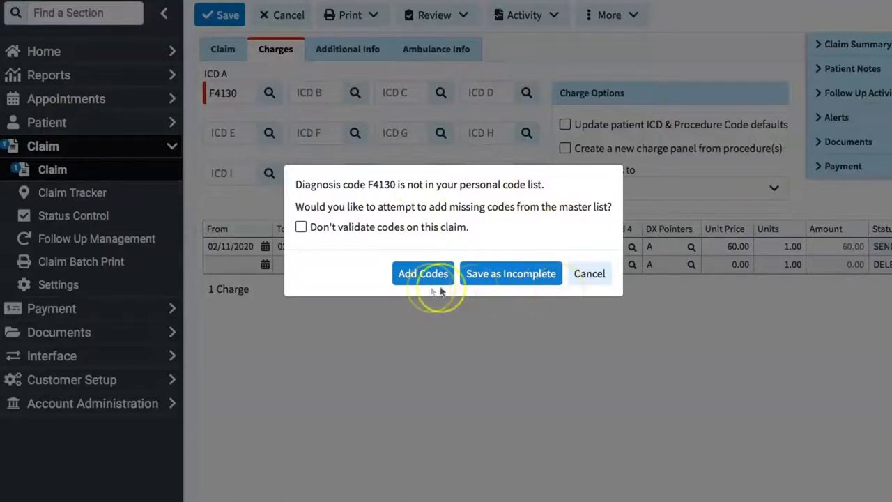
pyautogui.click(421, 276)
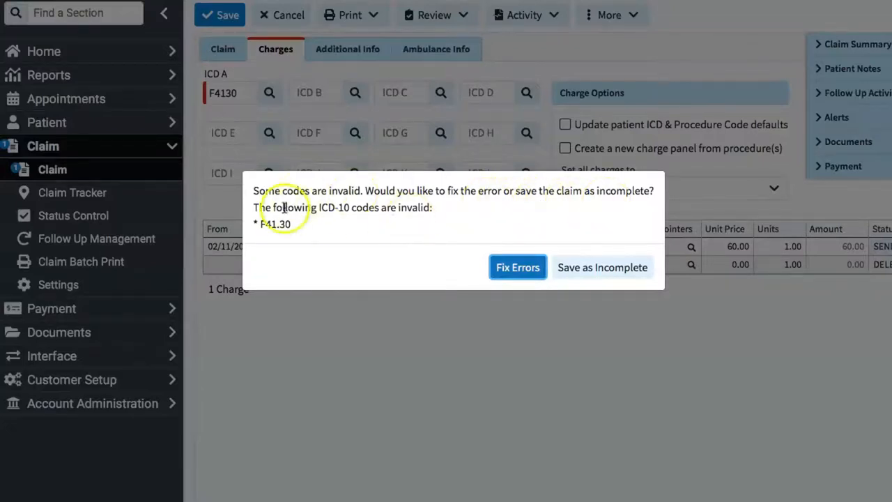
pyautogui.click(597, 268)
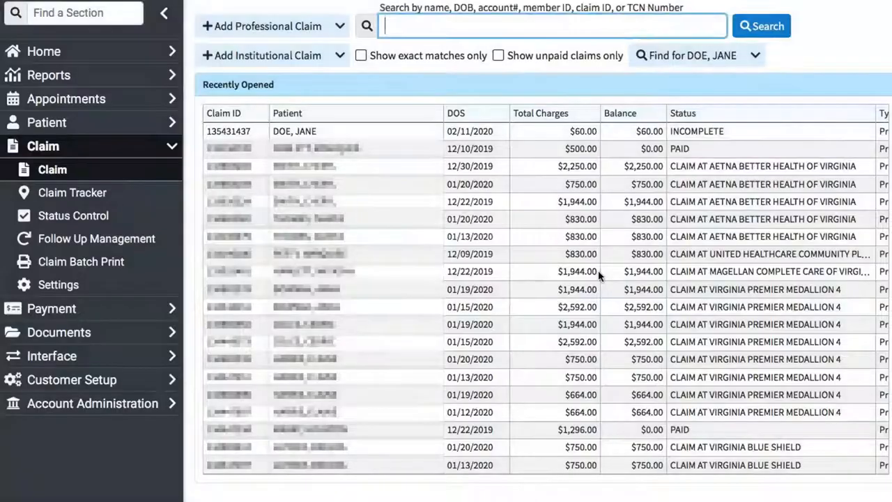
pyautogui.click(305, 132)
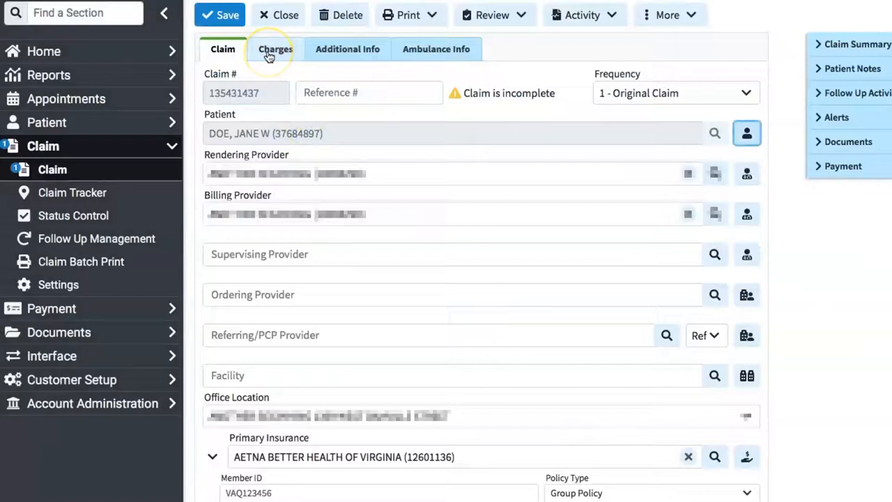
pyautogui.click(269, 54)
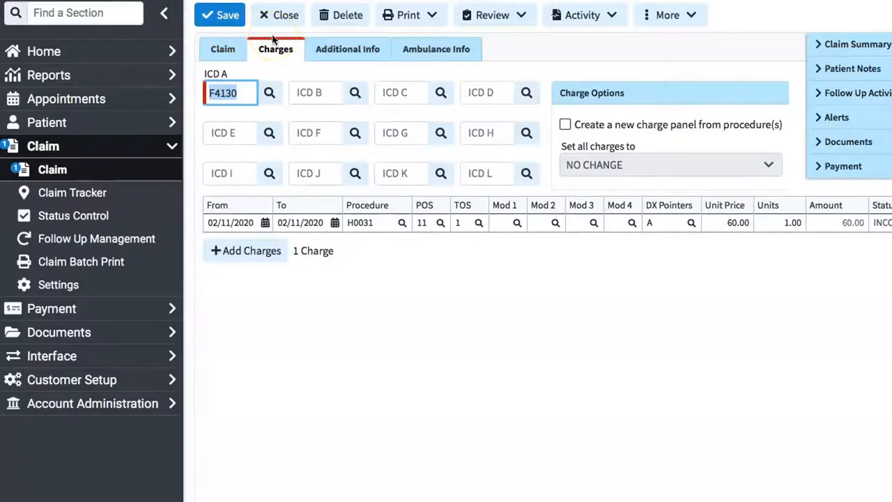
pyautogui.click(225, 93)
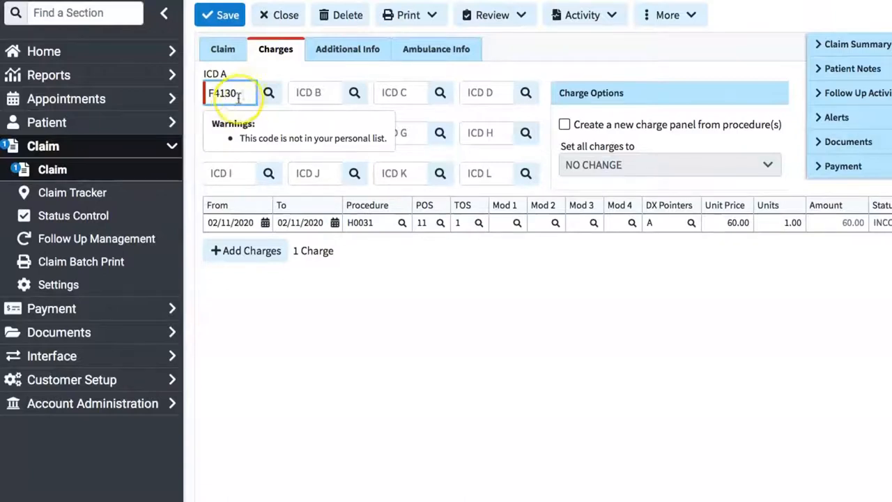
pyautogui.click(268, 92)
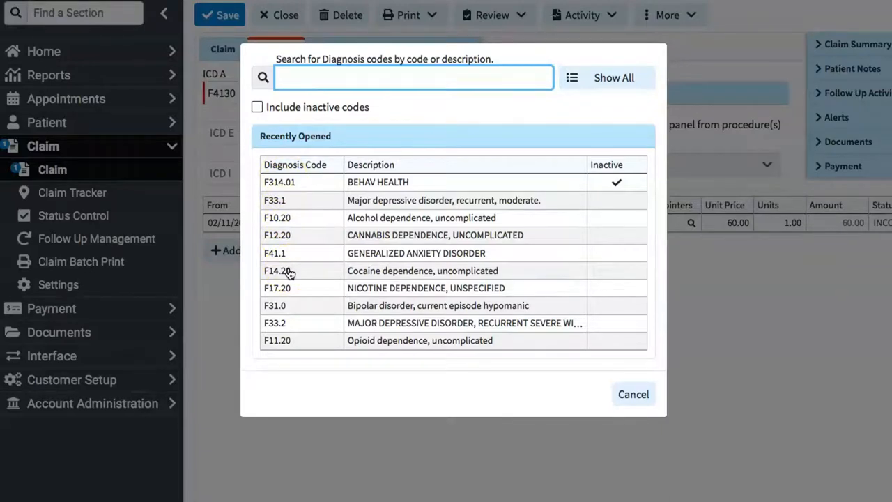
pyautogui.click(279, 323)
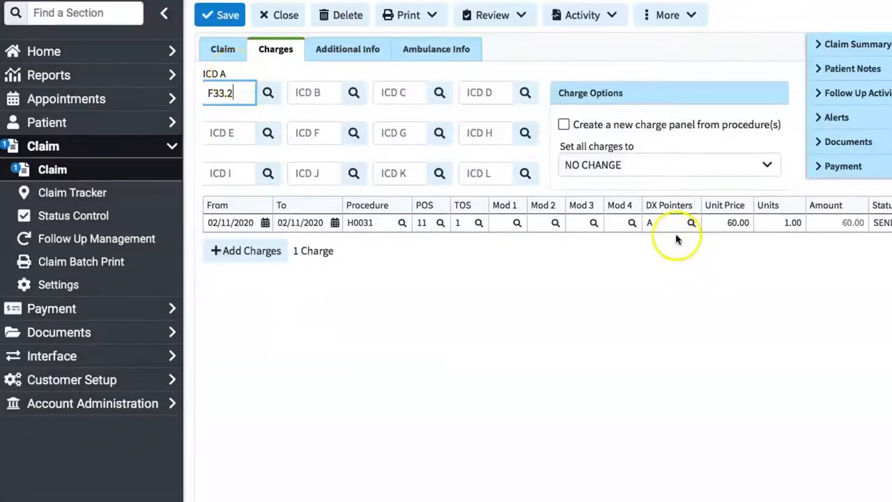
pyautogui.click(209, 16)
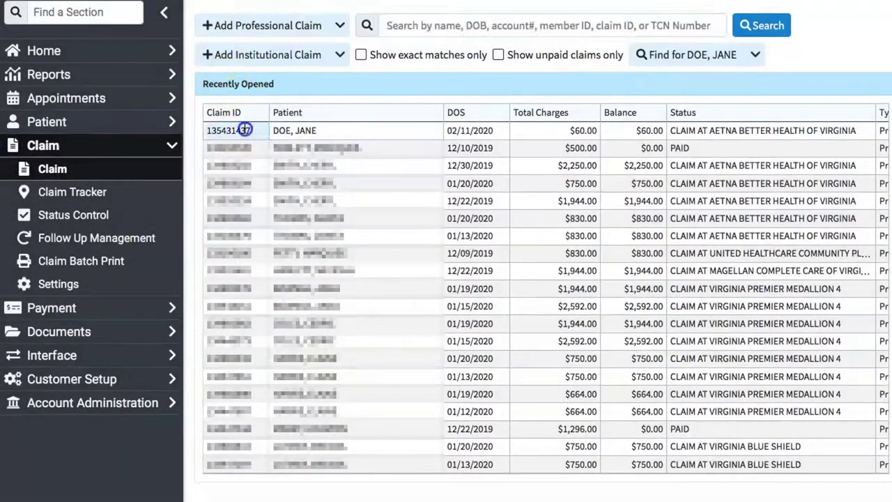
pyautogui.click(246, 133)
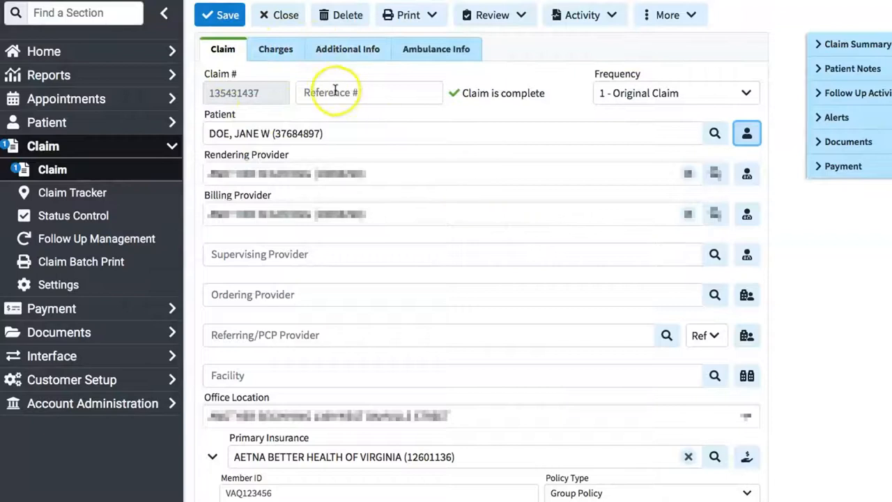
pyautogui.scroll(-2, 275, 174)
pyautogui.scroll(-4, 376, 222)
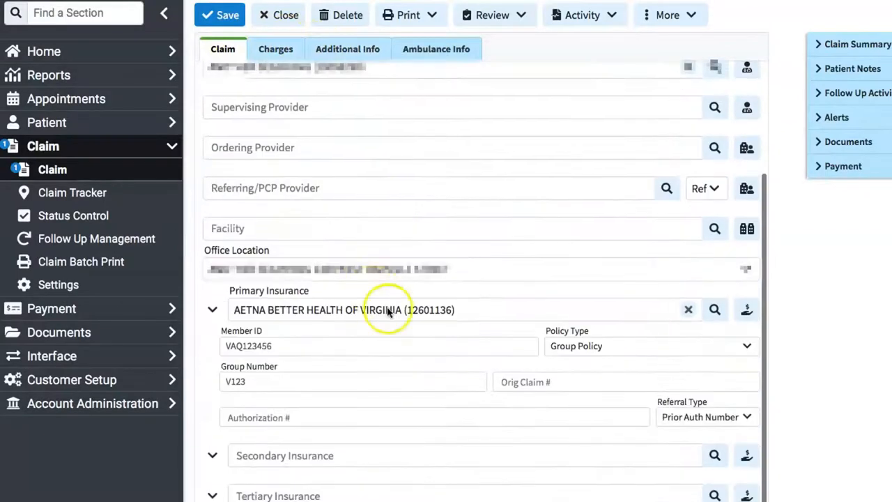
pyautogui.click(275, 49)
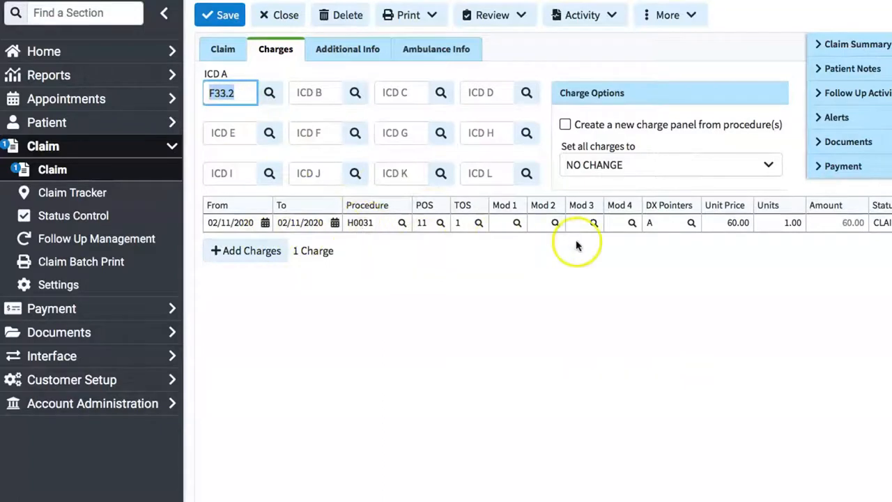
pyautogui.click(220, 15)
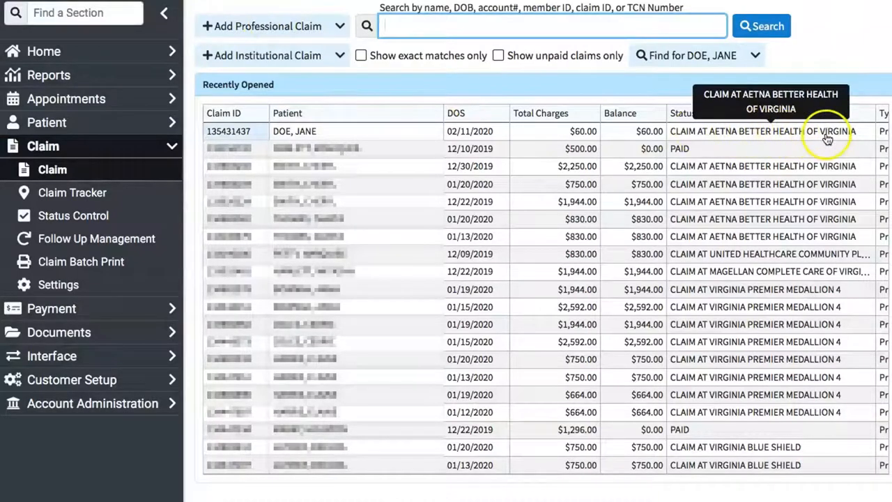
# Reopen Jane Doe's claim and show its More actions menu
pyautogui.click(280, 133)
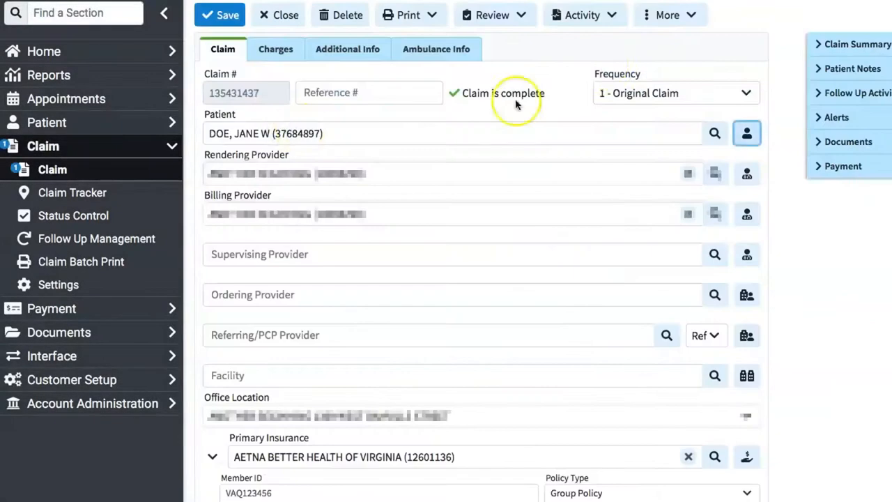
pyautogui.click(668, 15)
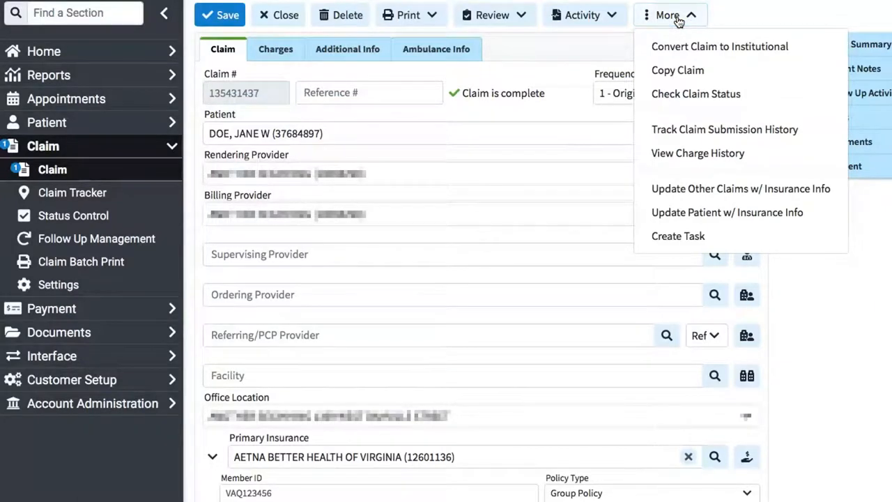
# Copy the claim, review the copy's charges, then discard it without saving
pyautogui.click(668, 73)
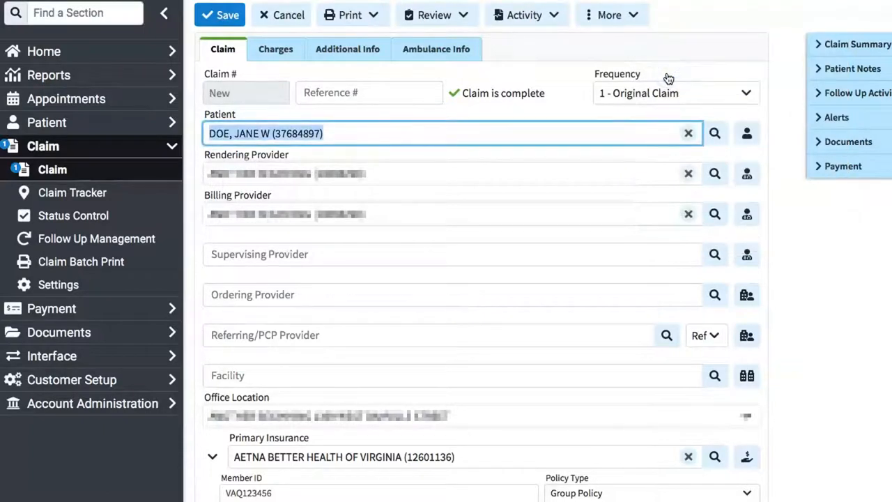
pyautogui.click(275, 49)
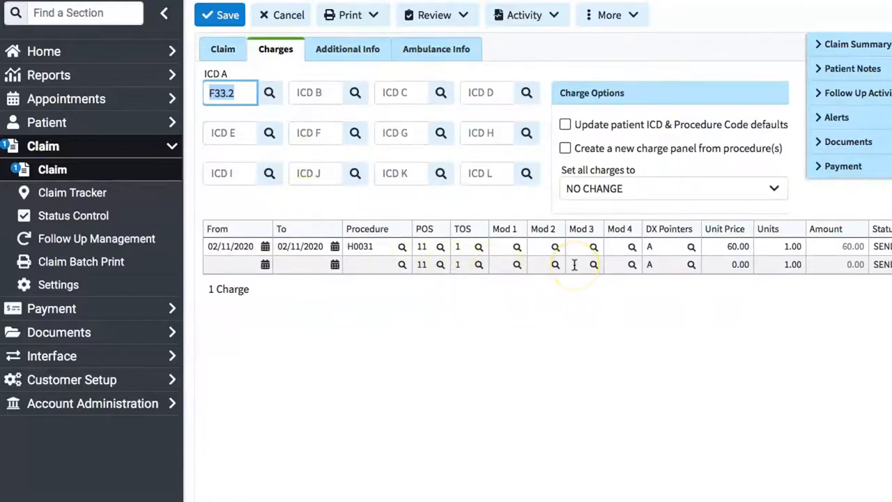
pyautogui.click(289, 15)
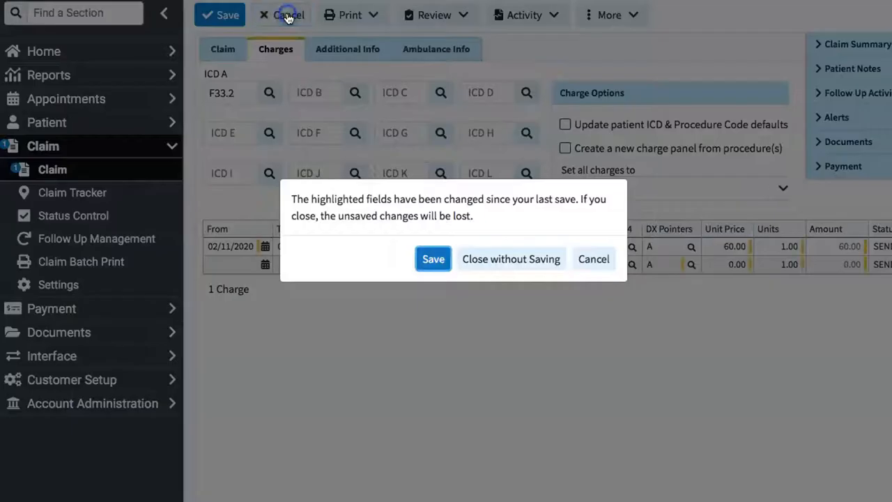
pyautogui.click(511, 259)
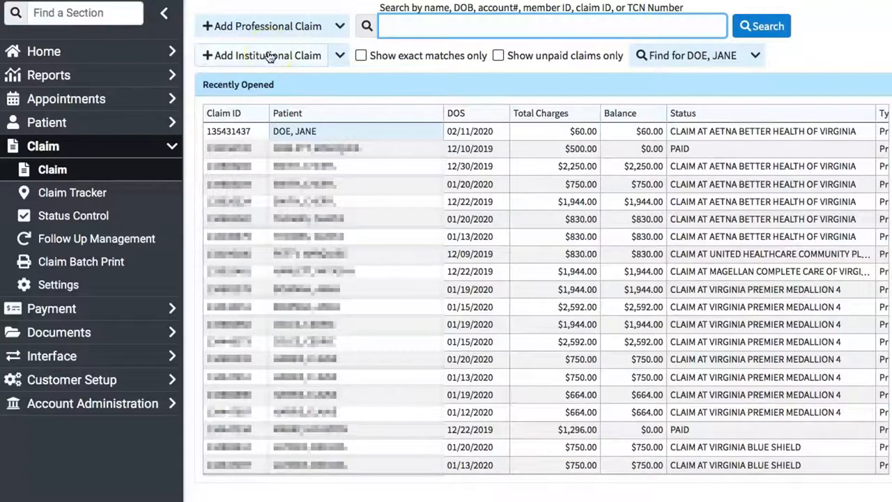
# Start a blank institutional claim, review its required fields, then begin closing it unsaved
pyautogui.click(206, 56)
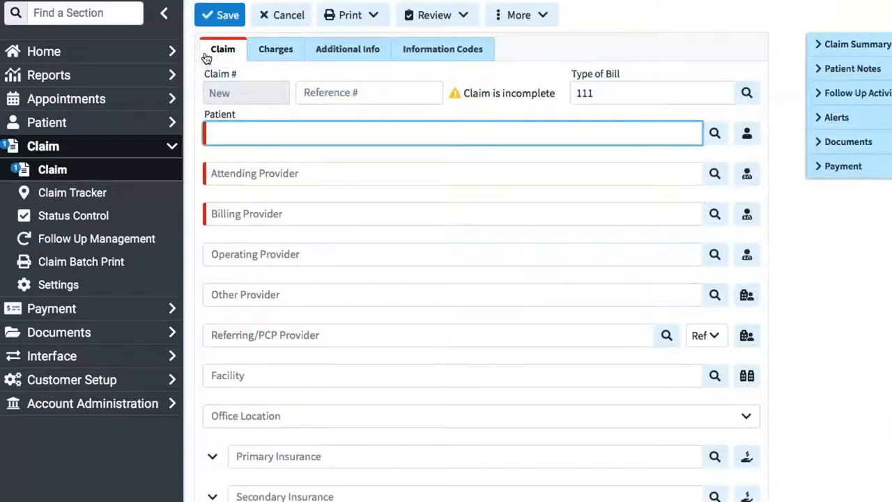
pyautogui.click(368, 216)
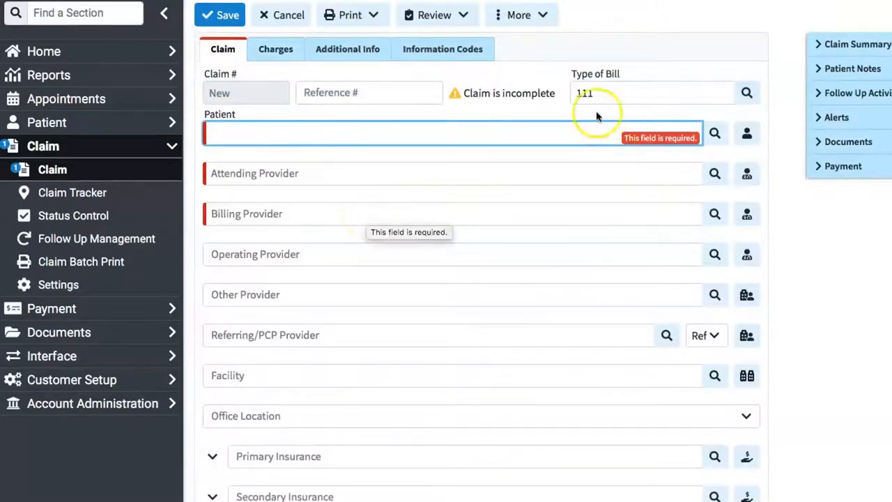
pyautogui.click(223, 48)
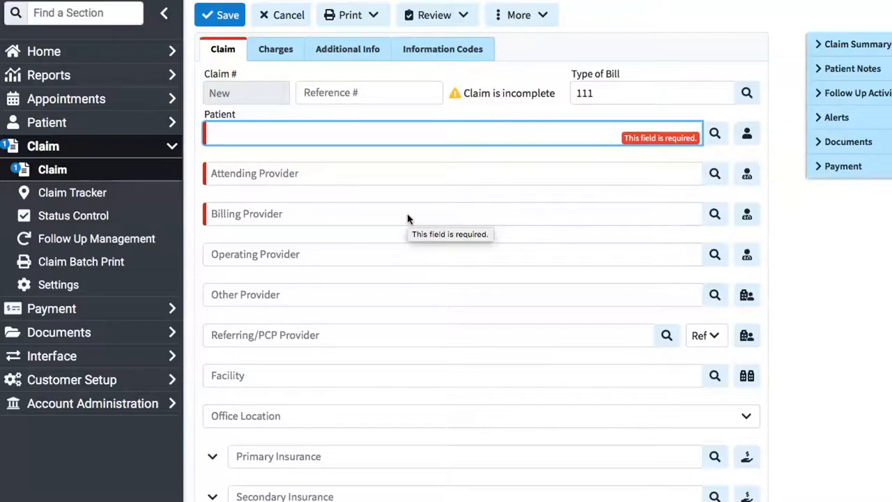
pyautogui.click(278, 15)
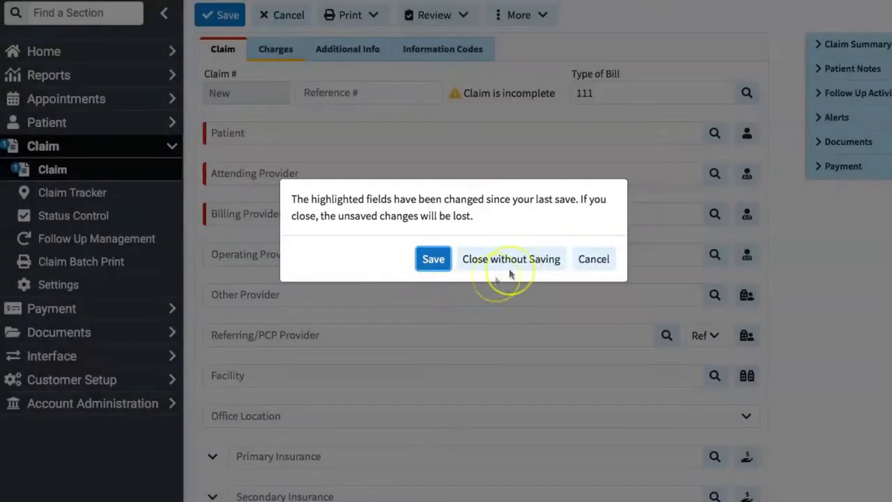
# Discard the empty claim without saving and hover the sidebar Claim menu items
pyautogui.click(516, 266)
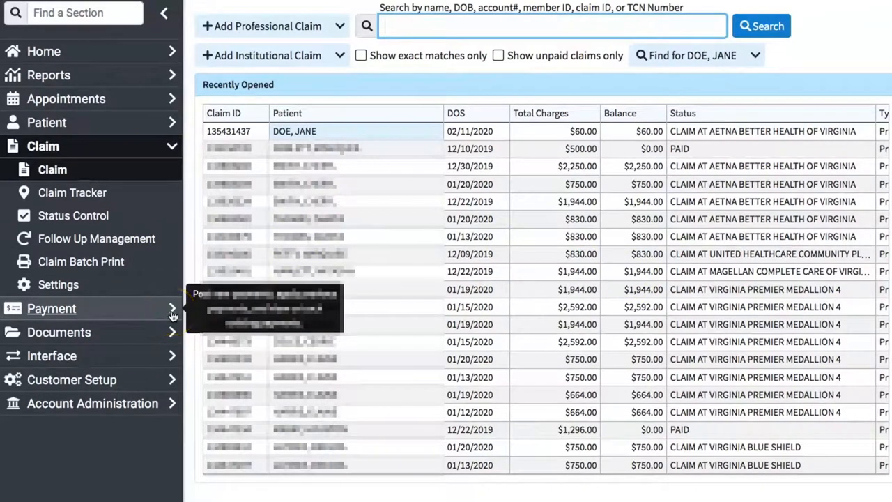
pyautogui.click(128, 169)
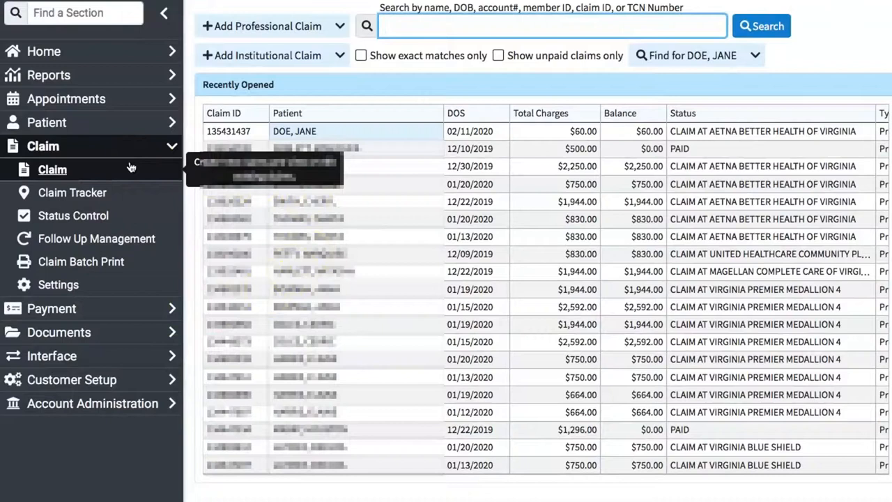
pyautogui.click(163, 163)
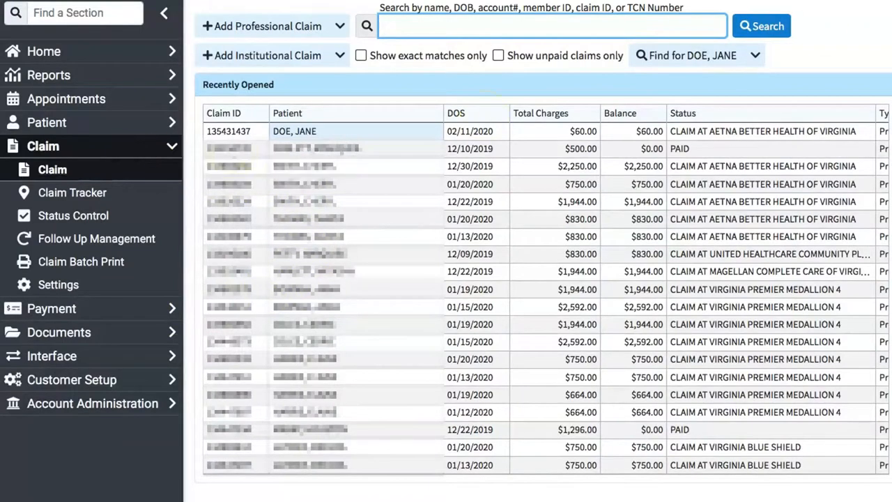